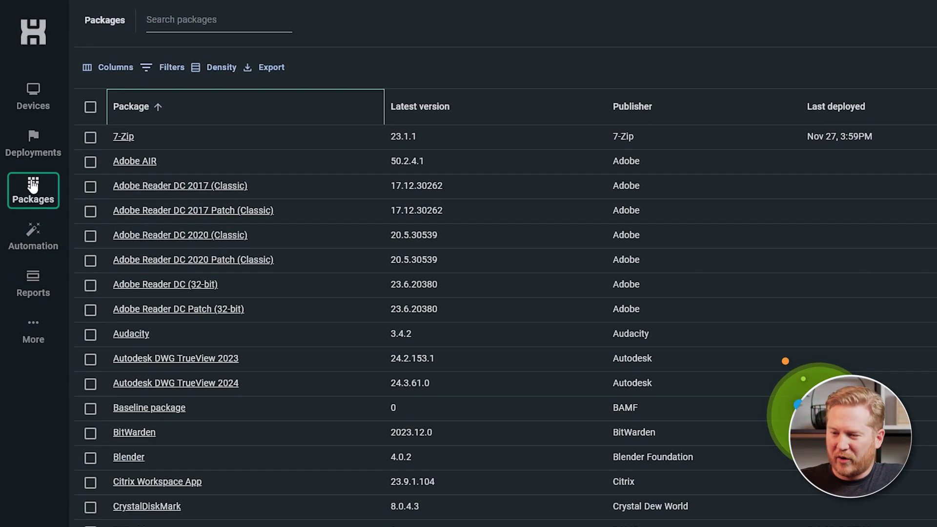
left_click(34, 195)
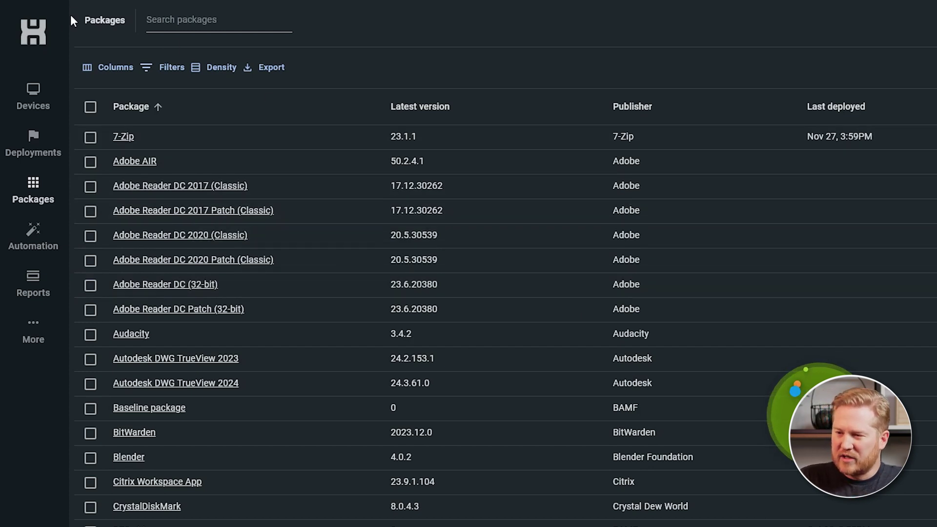
left_click_drag(200, 42, 60, 25)
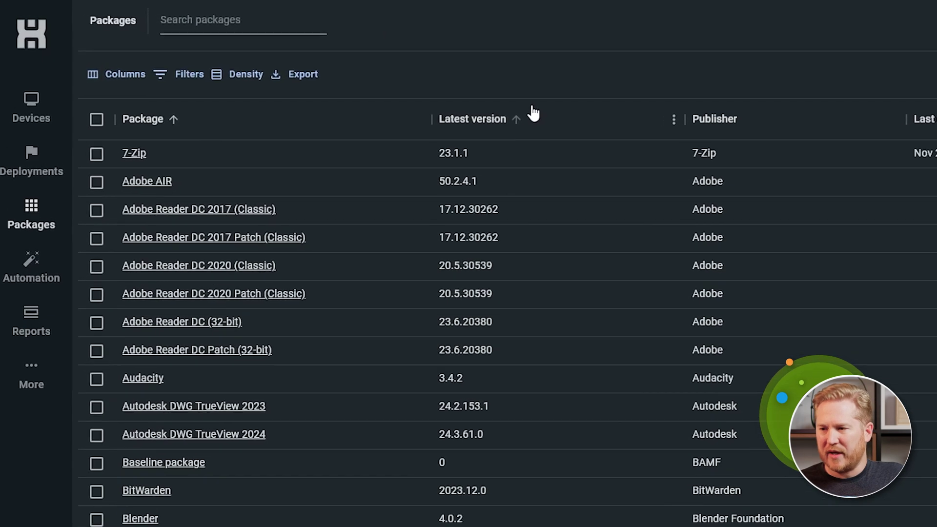
Step: Search the packages for 'pdq' and confirm PDQ Test's Source is Custom
left_click(210, 15)
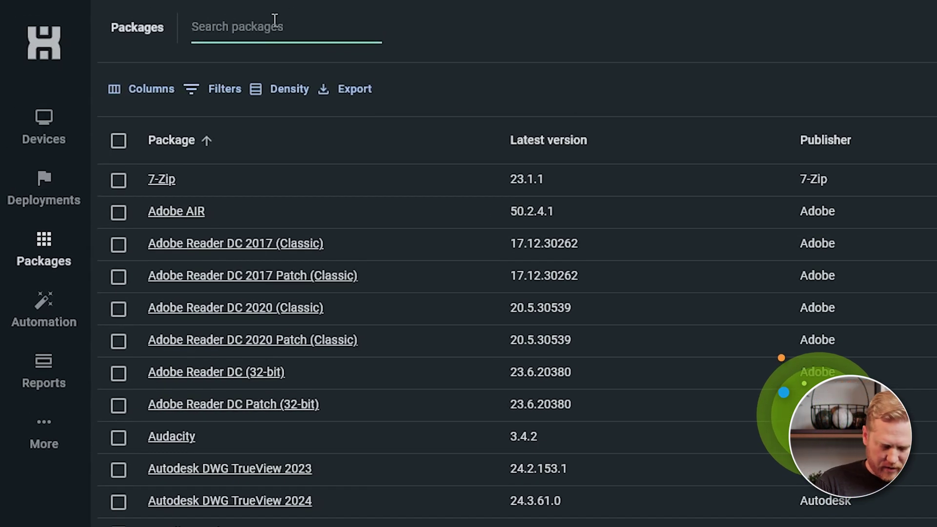
type("pdq")
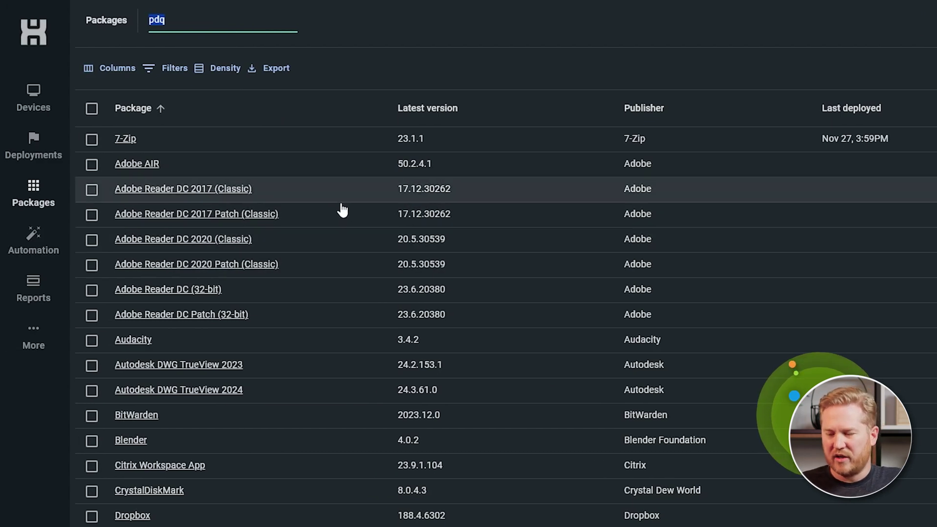
scroll(318, 233, "down", 2)
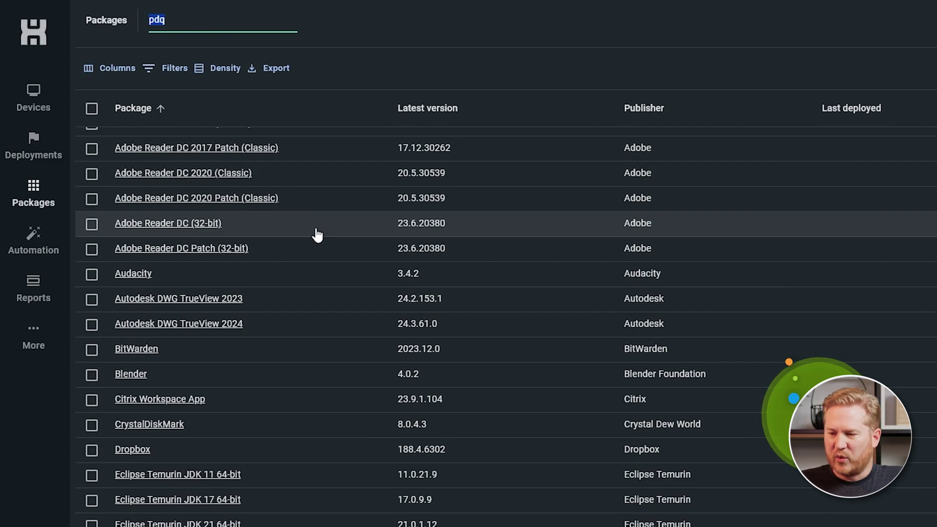
scroll(313, 239, "down", 10)
scroll(186, 254, "up", 2)
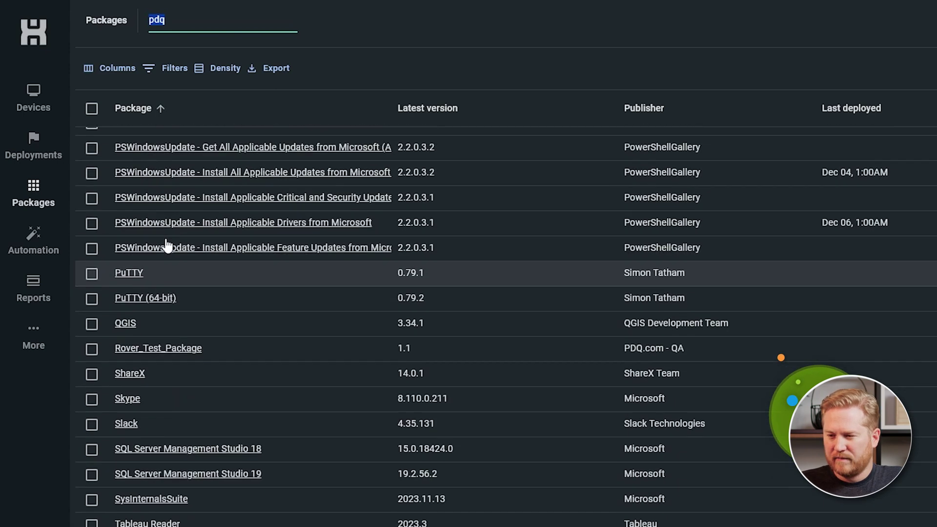
scroll(146, 293, "up", 5)
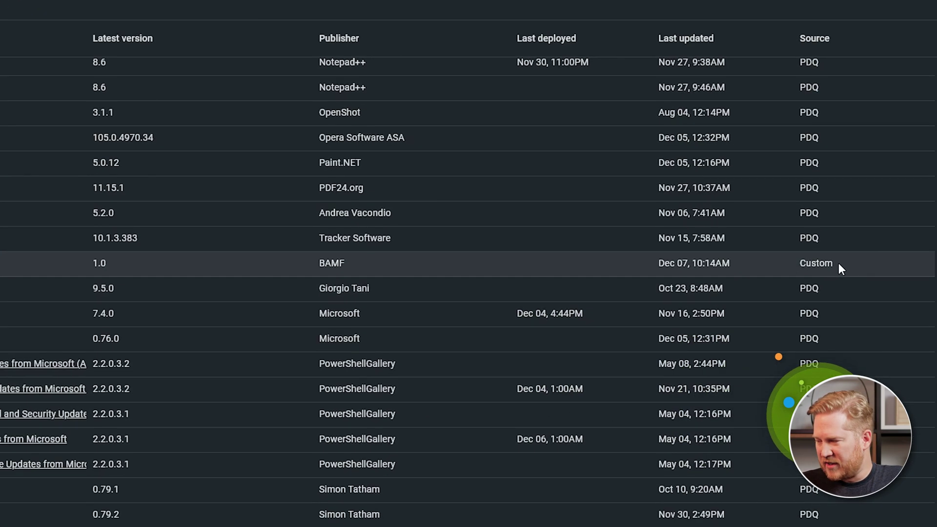
left_click_drag(840, 268, 794, 267)
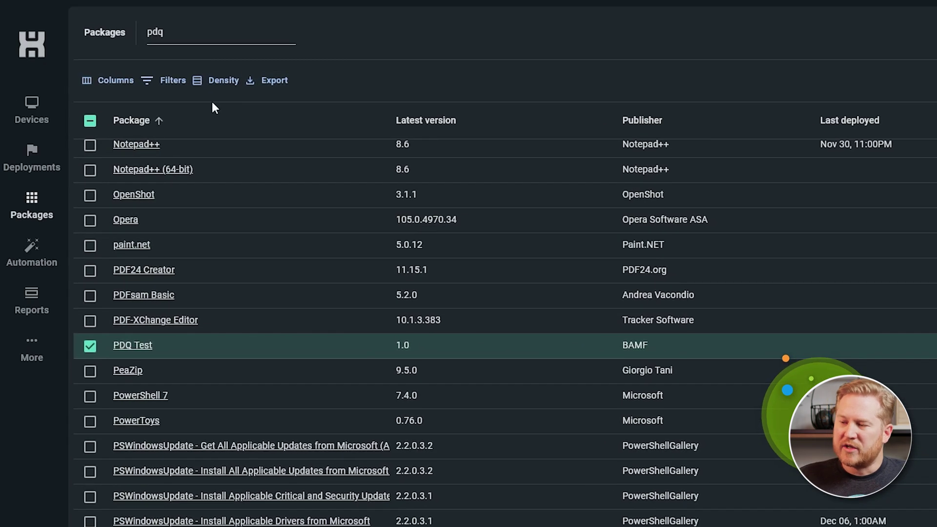
Step: Replace the 'pdq' search with a Source contains 'pdq' filter on the package list
left_click(83, 33)
key("BackSpace")
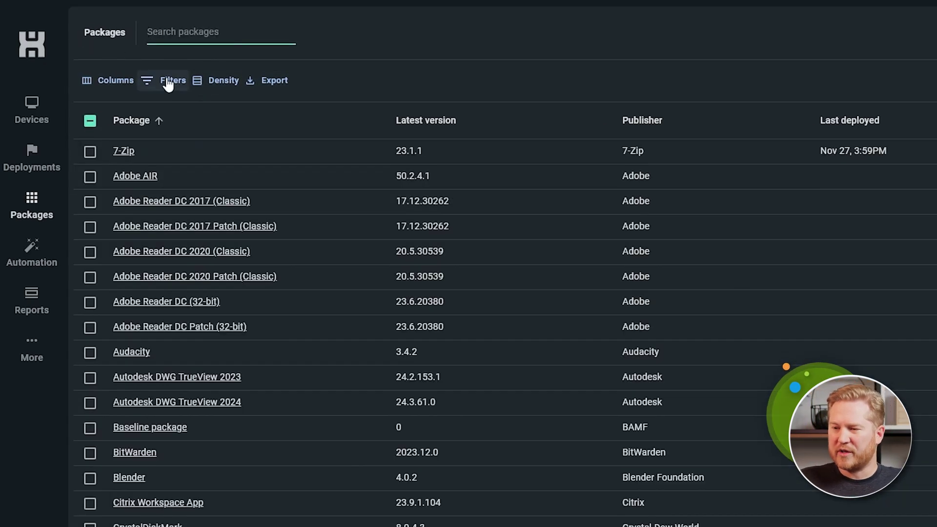
left_click(169, 84)
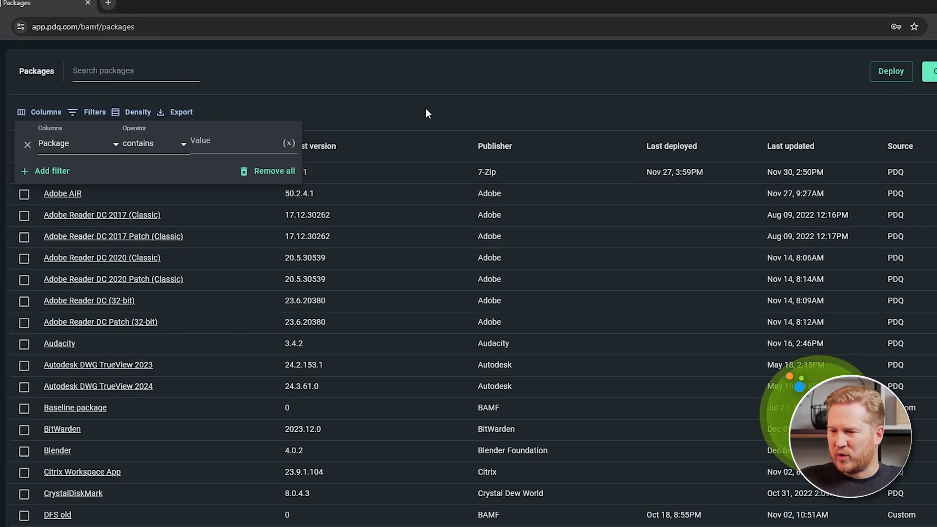
left_click(112, 145)
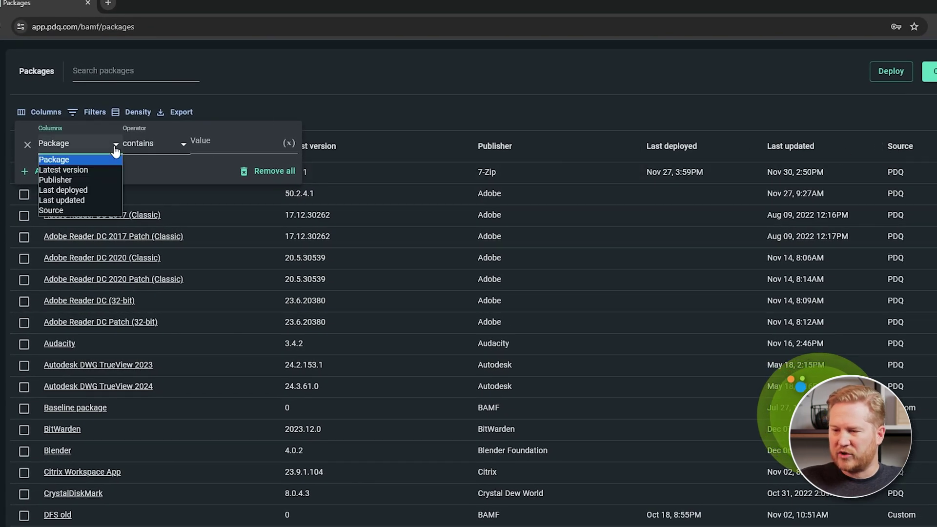
left_click(73, 209)
left_click(197, 143)
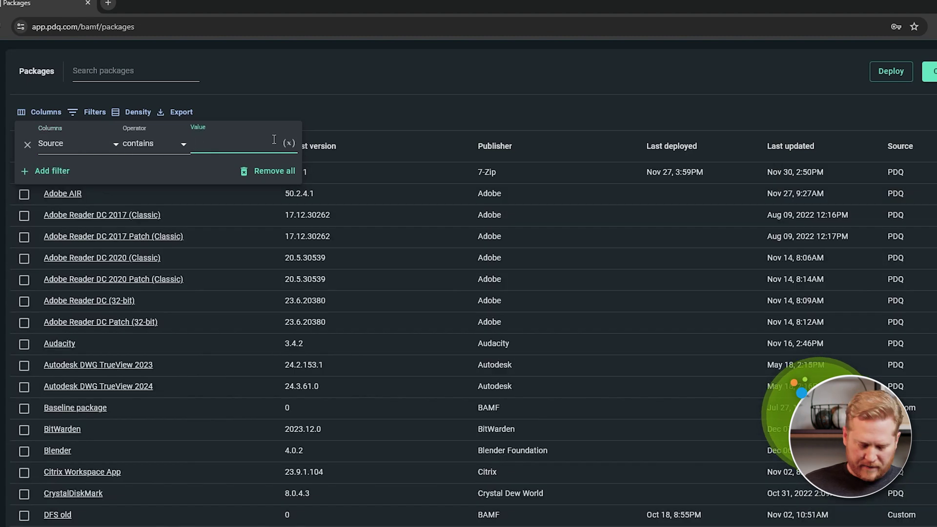
type("pdq")
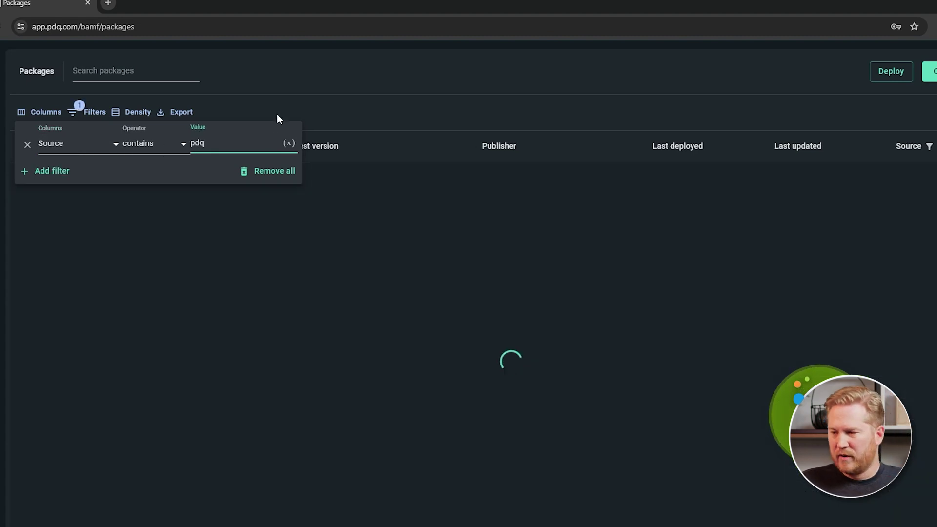
left_click(276, 118)
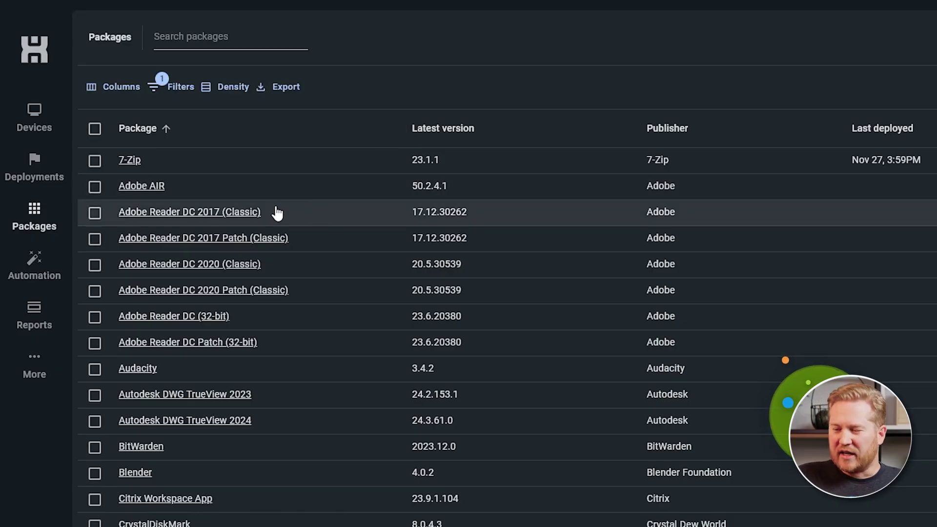
scroll(322, 215, "down", 3)
scroll(324, 217, "down", 7)
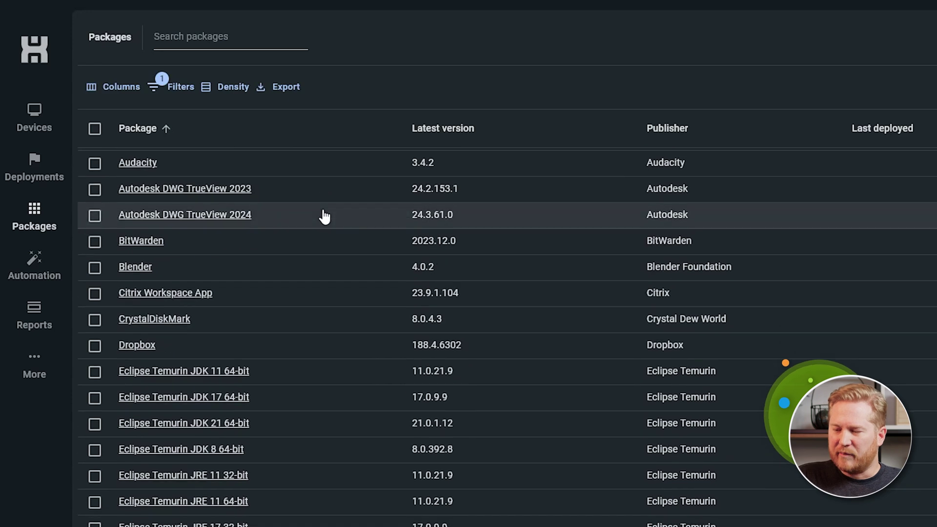
scroll(324, 218, "up", 4)
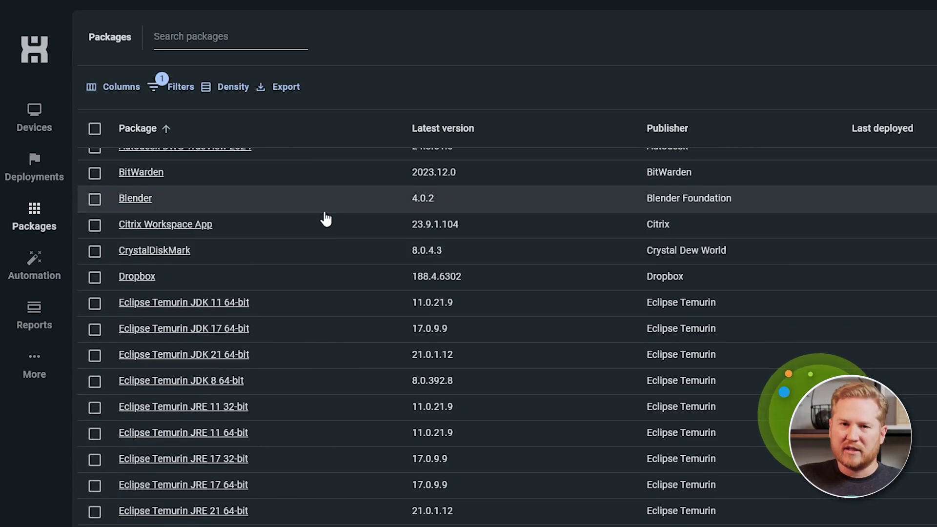
scroll(326, 220, "down", 7)
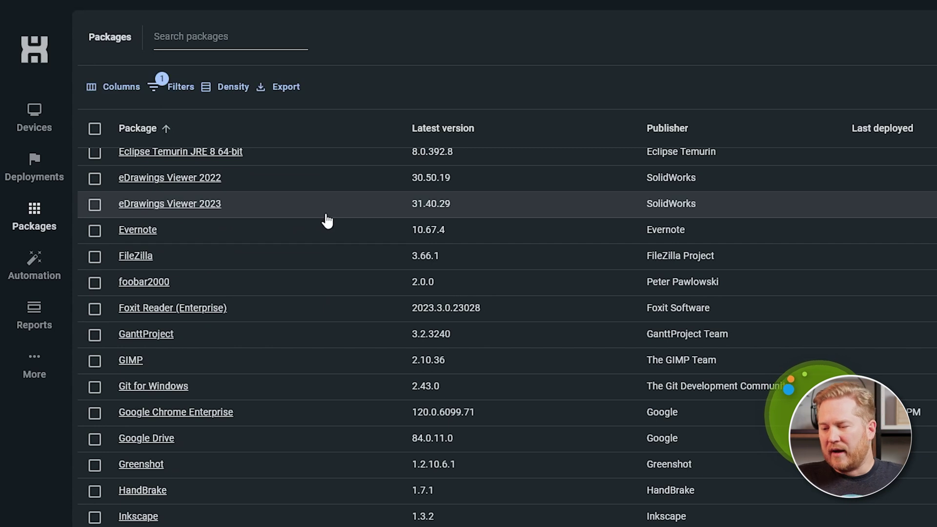
scroll(326, 219, "down", 4)
scroll(317, 253, "down", 6)
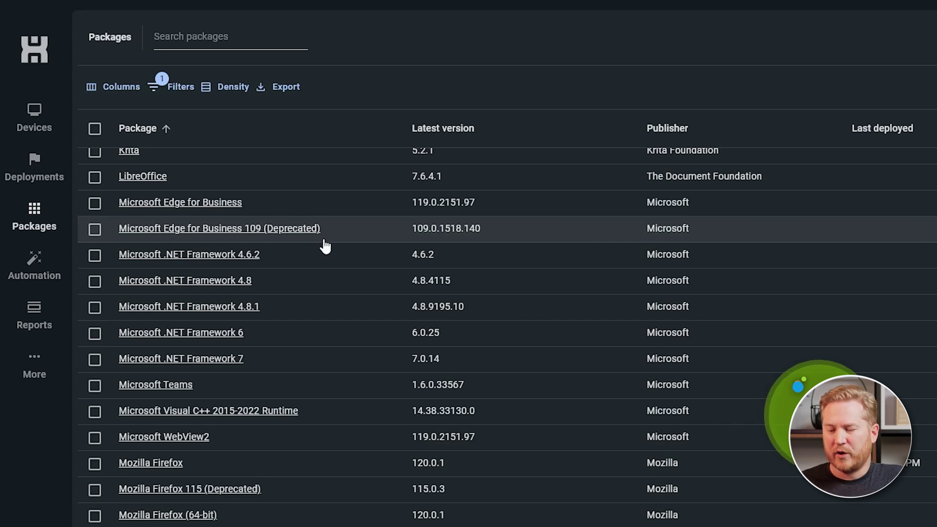
scroll(318, 256, "down", 6)
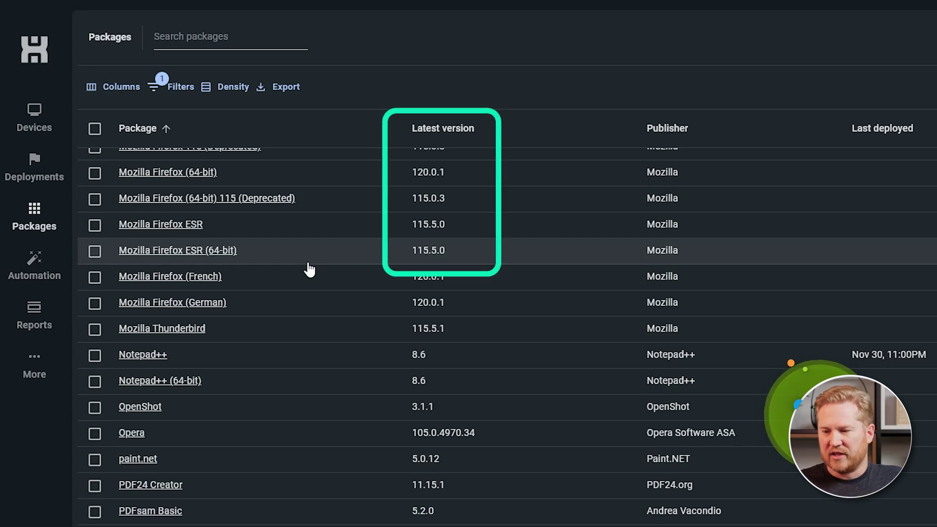
scroll(322, 275, "up", 10)
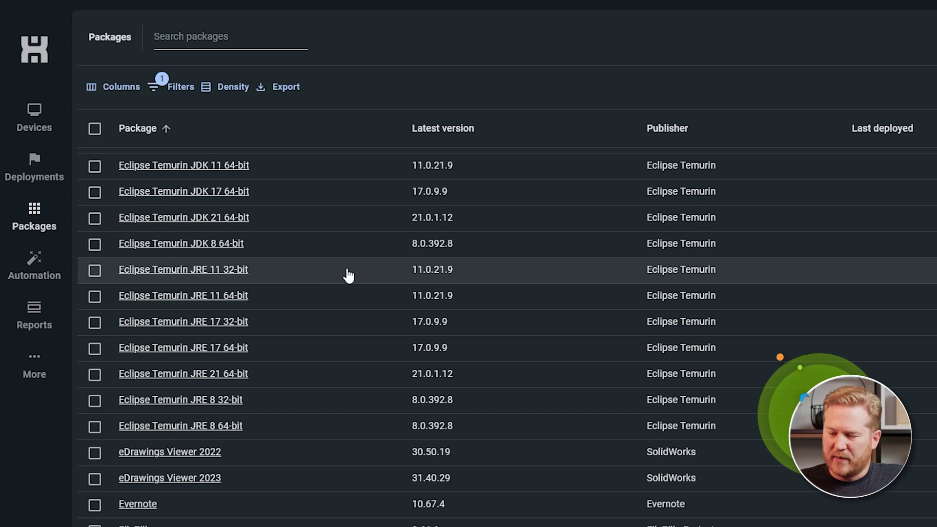
scroll(346, 278, "up", 15)
scroll(317, 322, "down", 20)
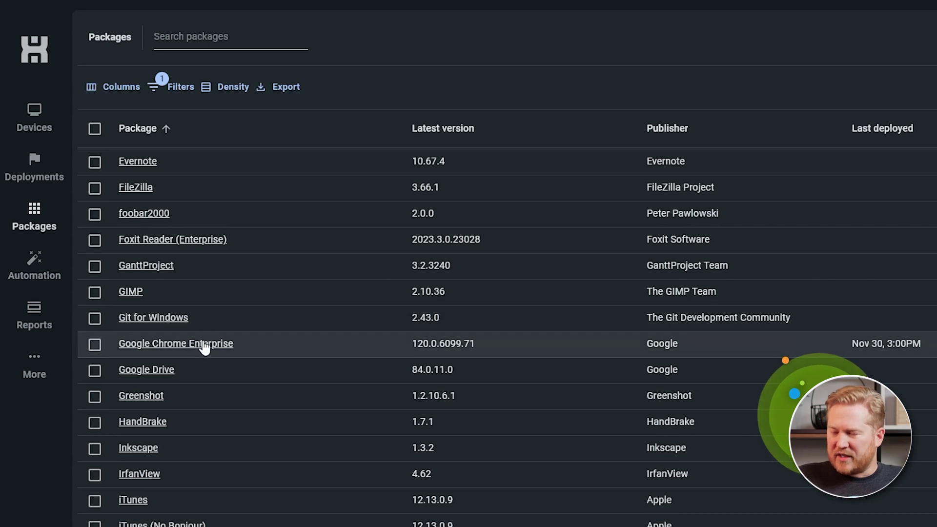
left_click(204, 345)
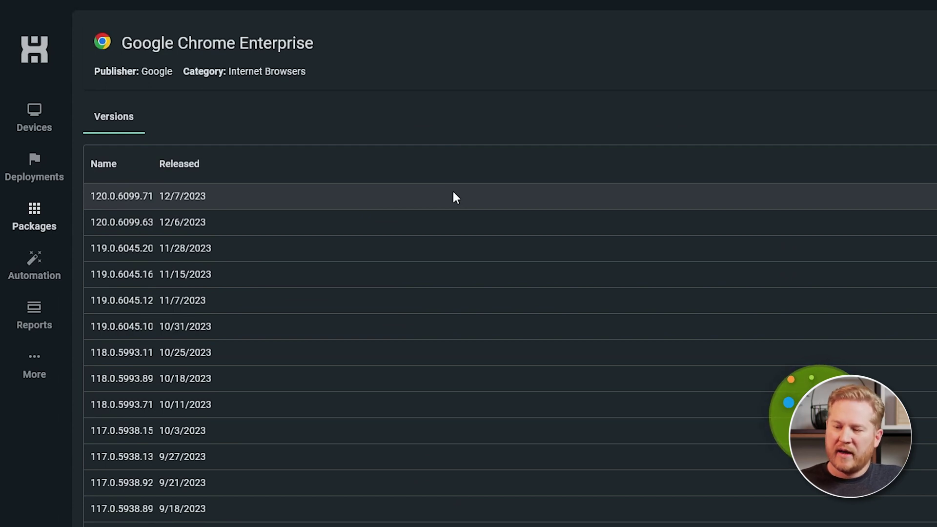
scroll(375, 310, "down", 15)
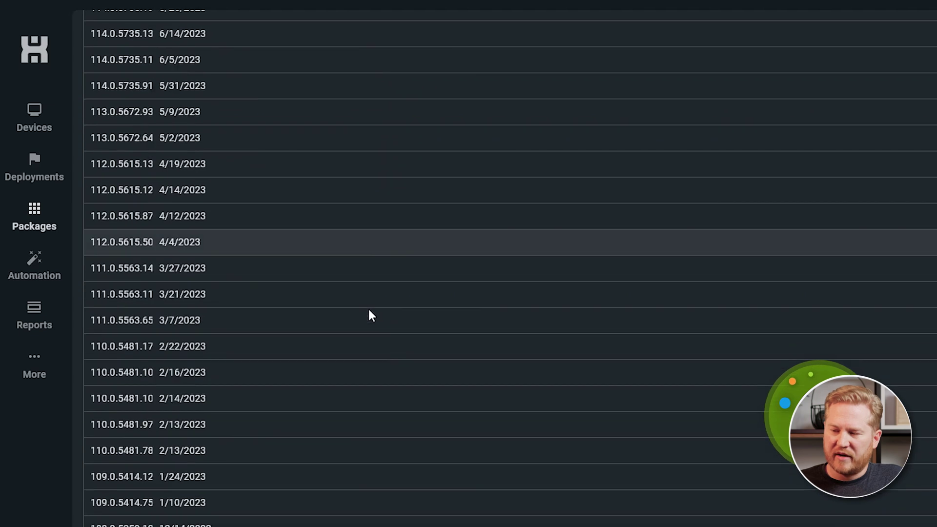
scroll(369, 313, "down", 12)
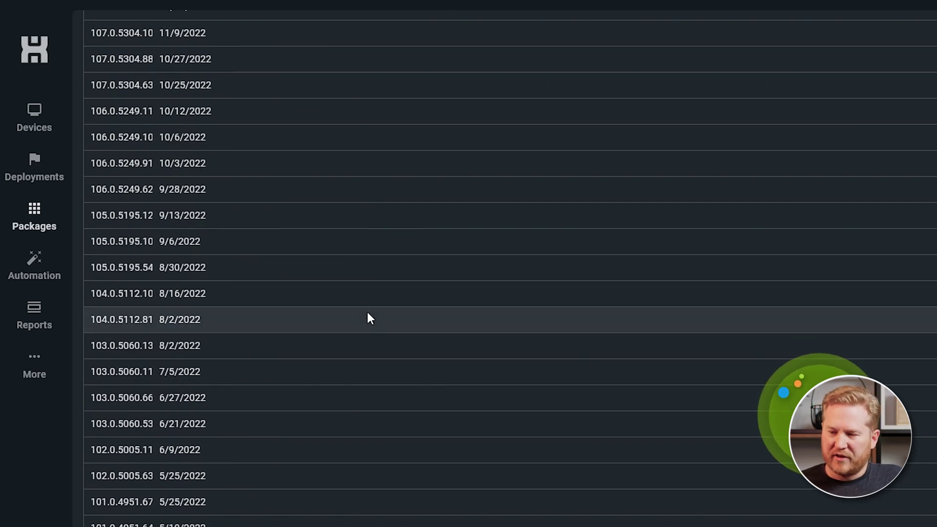
scroll(347, 439, "down", 3)
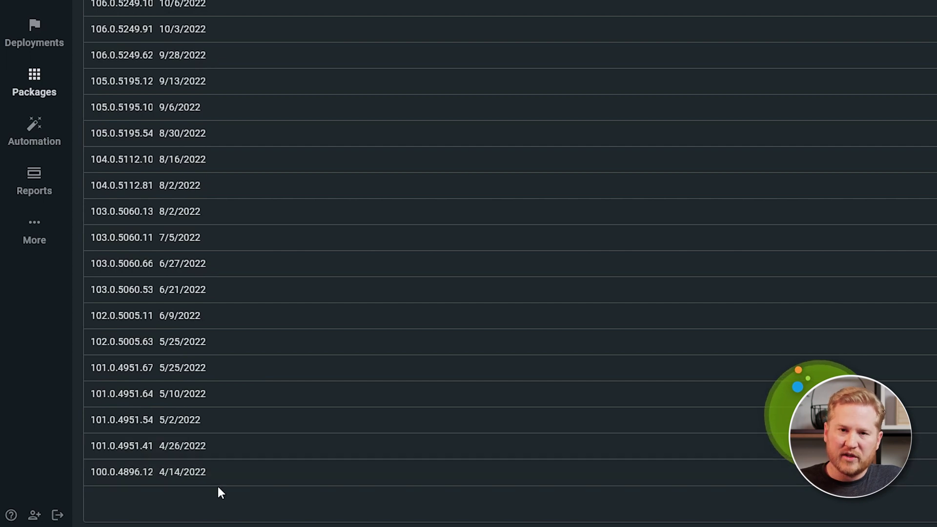
scroll(255, 485, "up", 9)
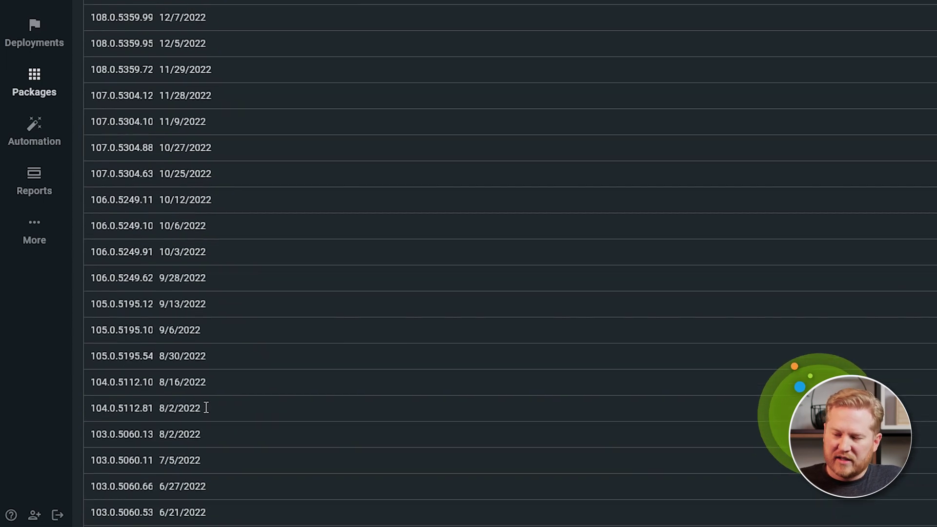
scroll(206, 415, "up", 20)
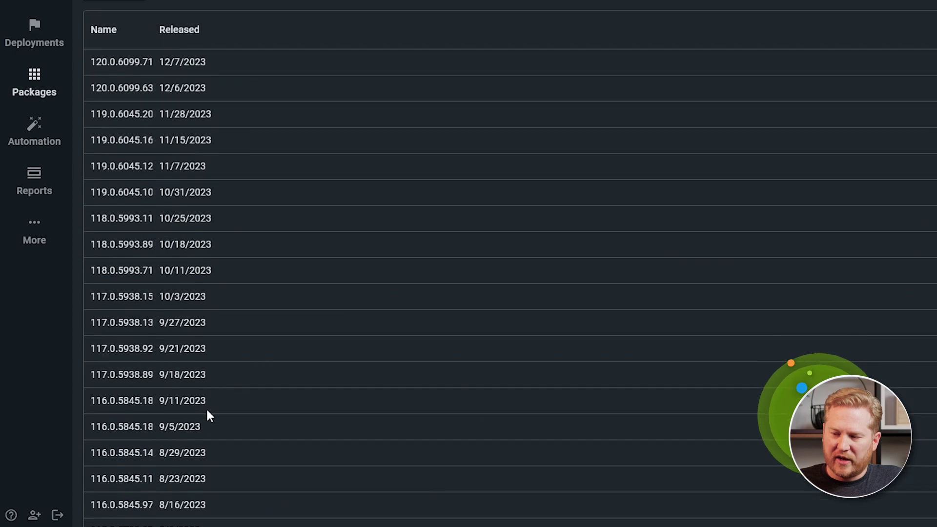
scroll(368, 248, "up", 3)
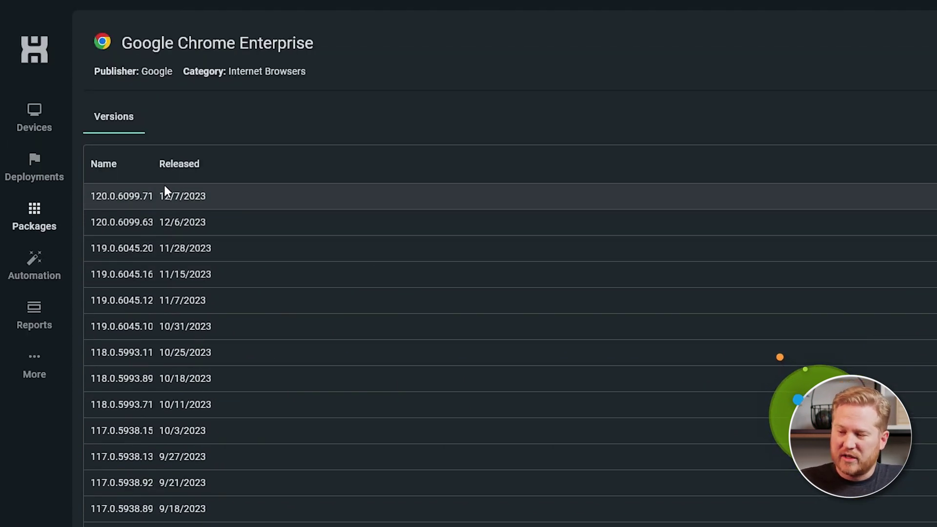
left_click(119, 199)
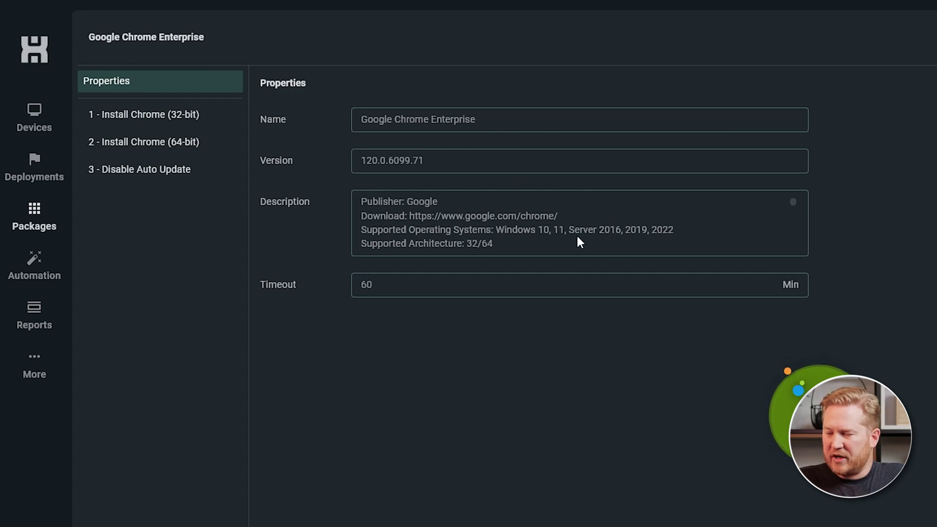
Step: Inspect the Chrome 120.0.6099.71 description and its Install Chrome (32-bit) and Disable Auto Update steps
left_click_drag(537, 230, 363, 206)
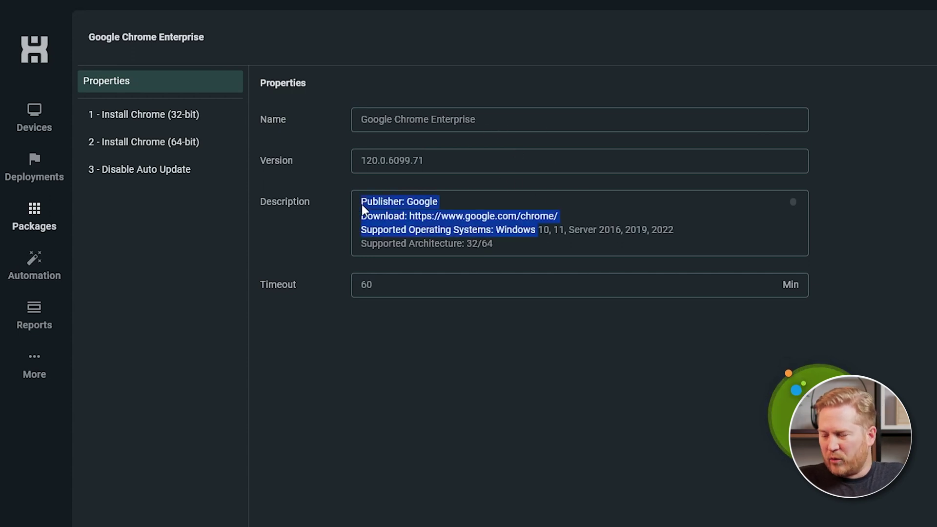
left_click(527, 248)
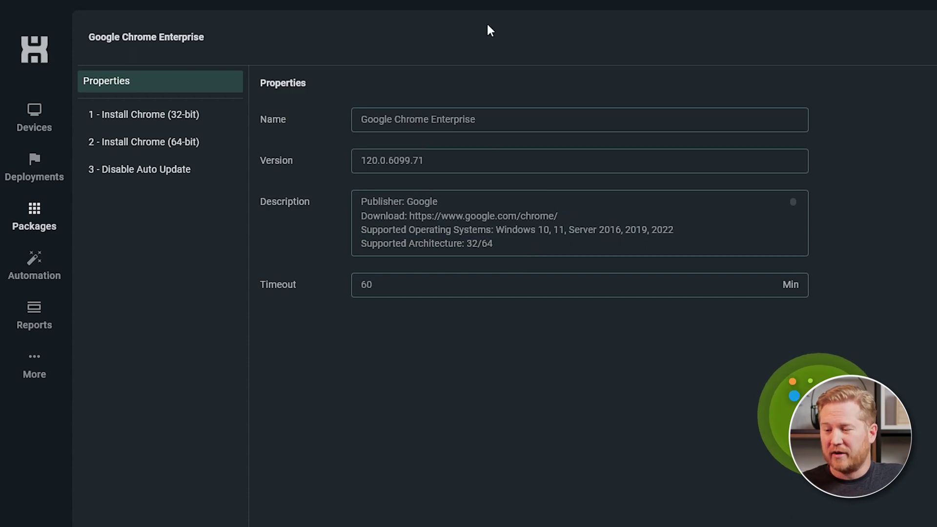
left_click(168, 122)
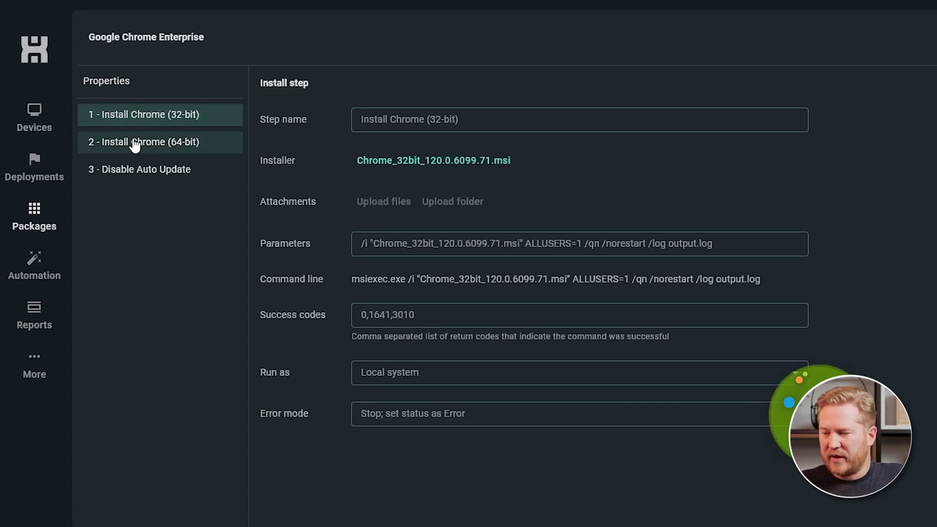
left_click_drag(735, 240, 382, 239)
left_click(166, 173)
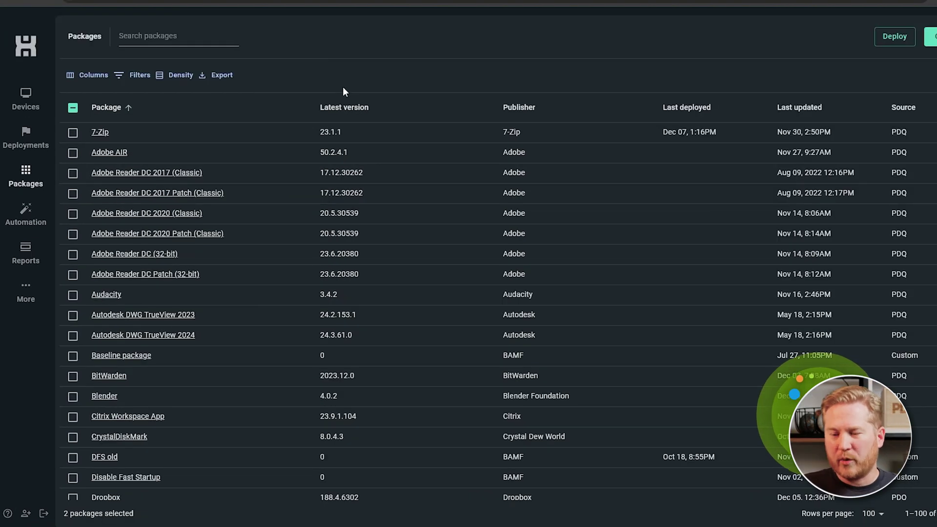
Step: Start a deployment of 7-Zip alone, removing PDQ Test and Google Chrome Enterprise from it
left_click(72, 133)
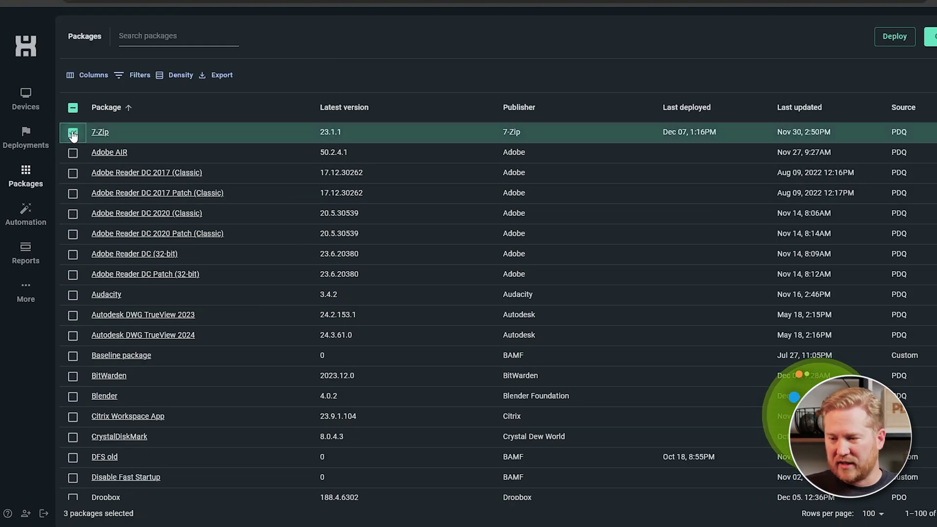
left_click(895, 37)
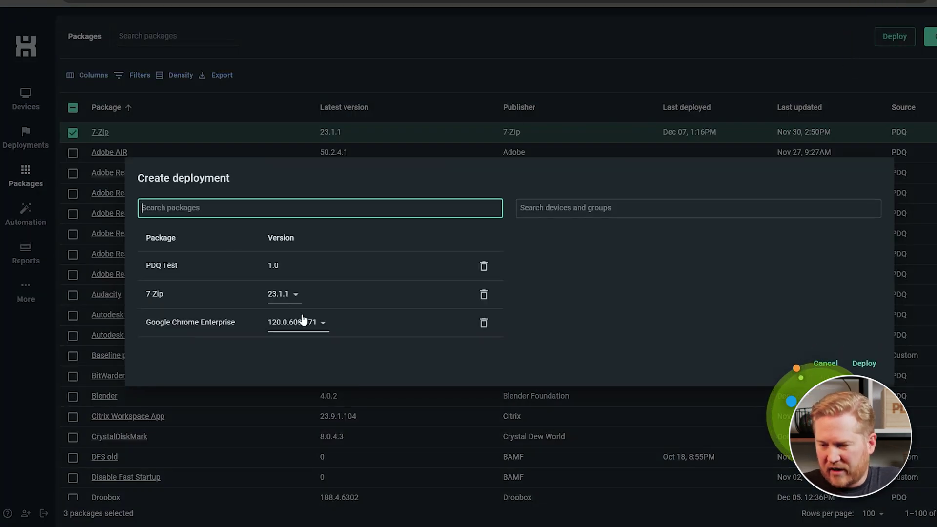
left_click(484, 266)
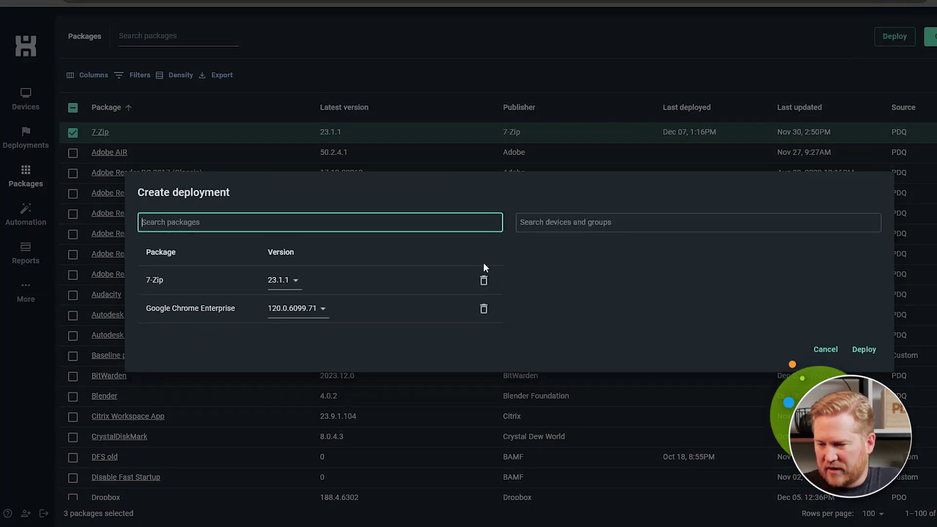
left_click(484, 308)
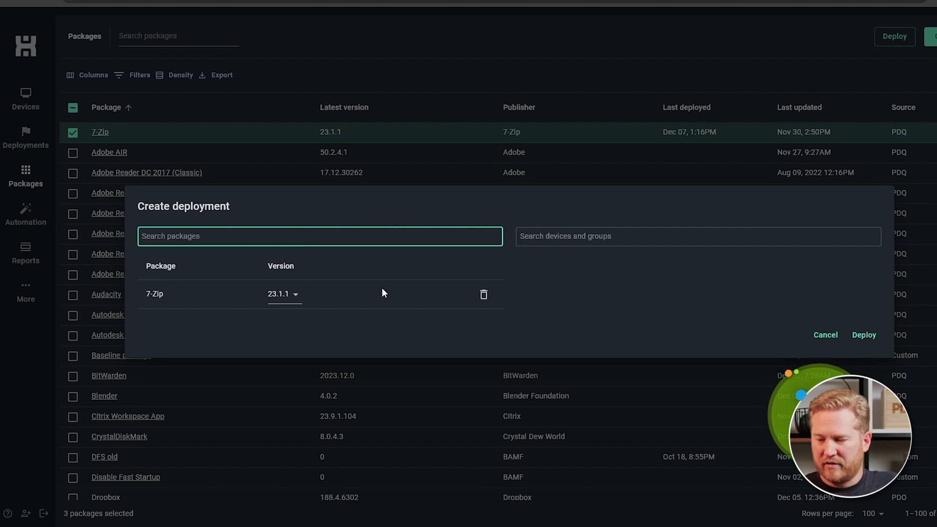
Step: Choose 7-Zip version 21.7, target the Pilot static group, and launch the deployment
left_click(296, 294)
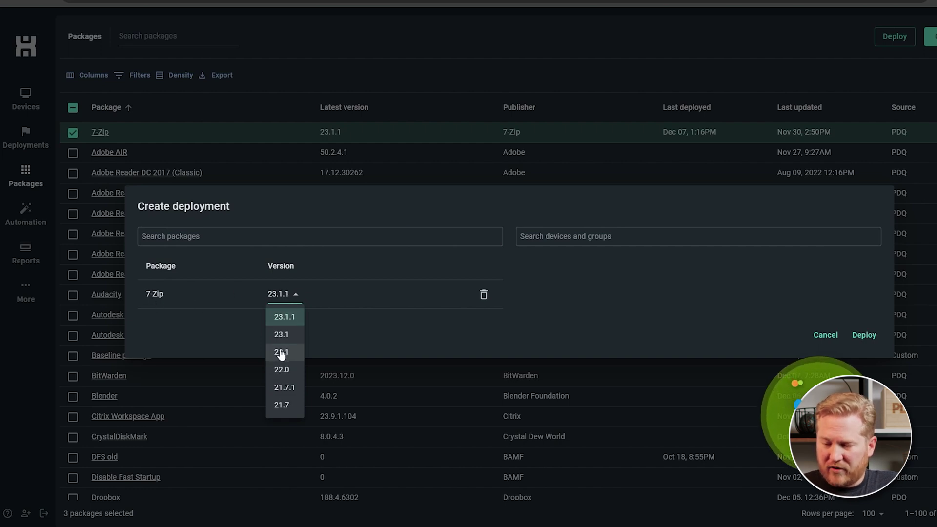
left_click(287, 406)
left_click(640, 237)
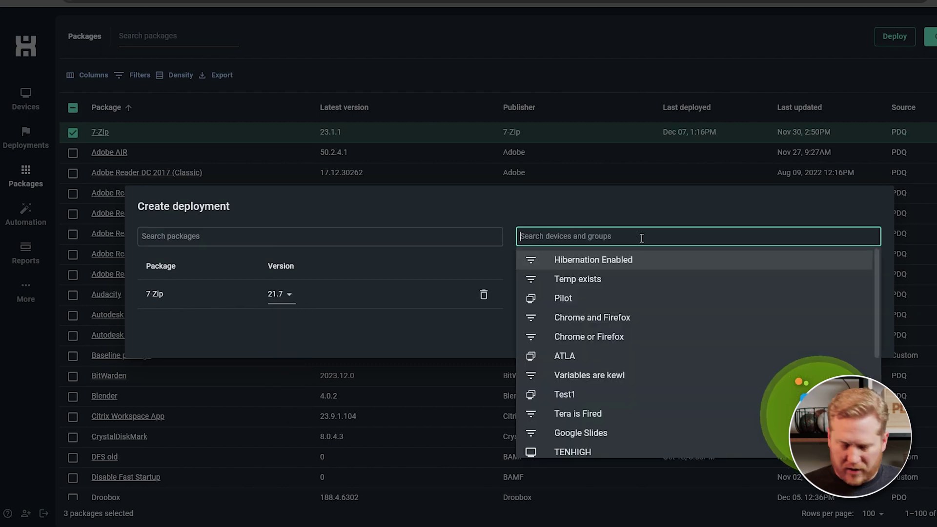
type("Pilot")
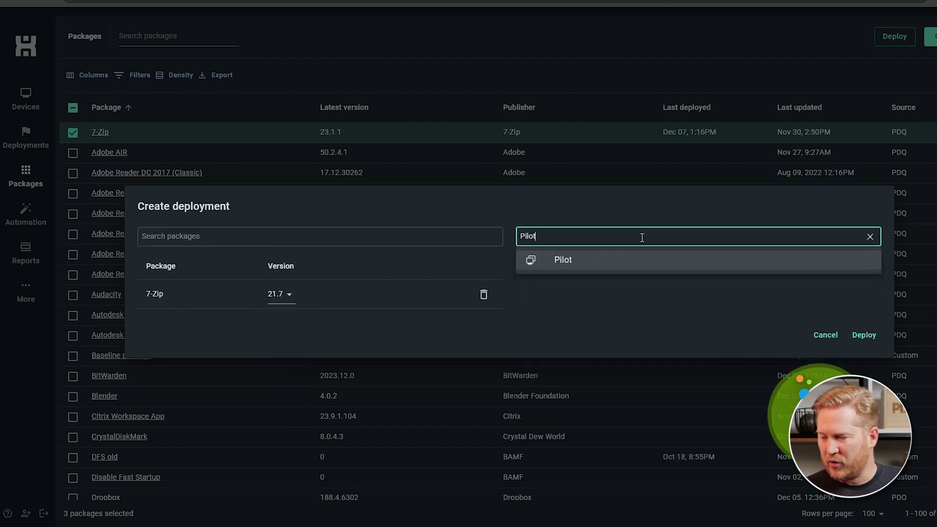
left_click(575, 266)
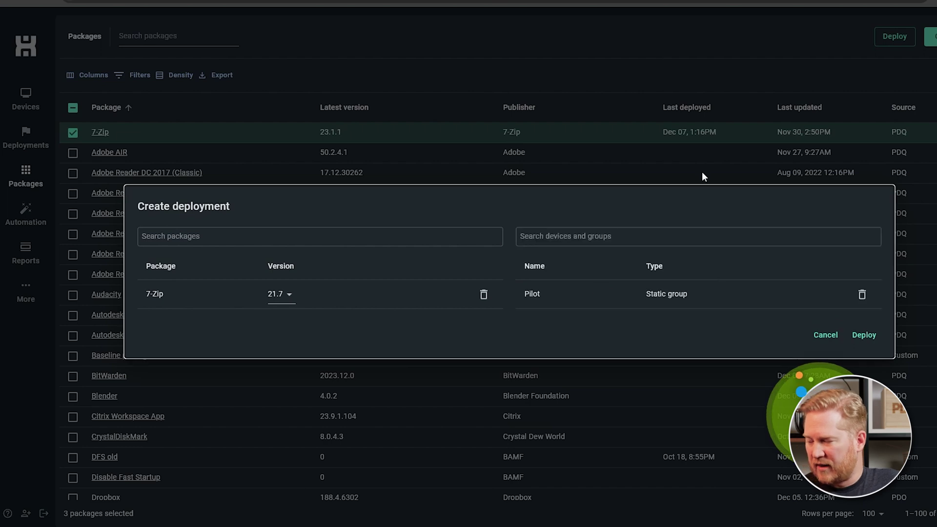
left_click(866, 335)
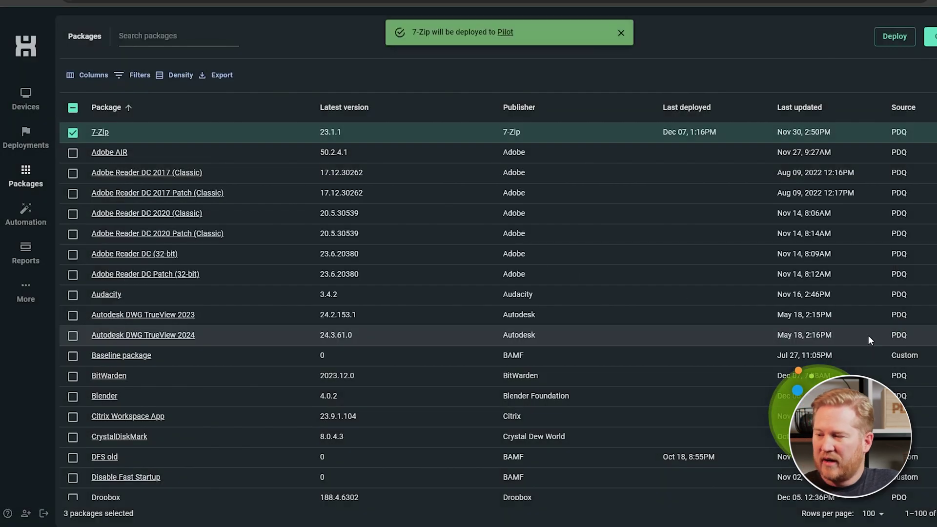